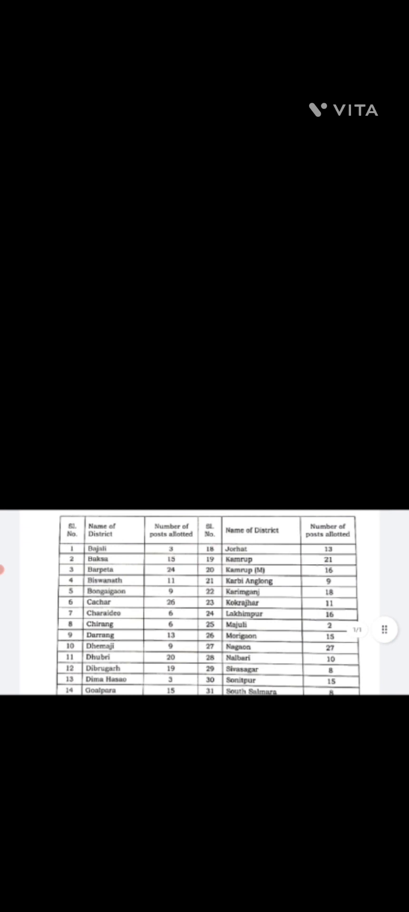
pyautogui.scroll(1, 205, 602)
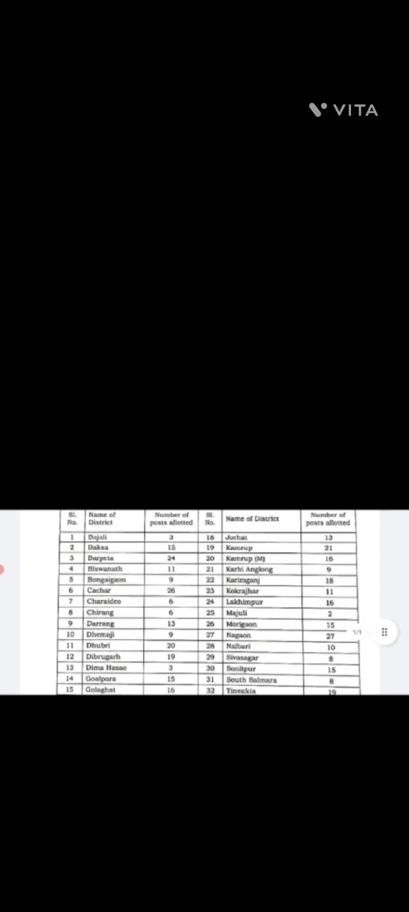
pyautogui.scroll(-3, 205, 603)
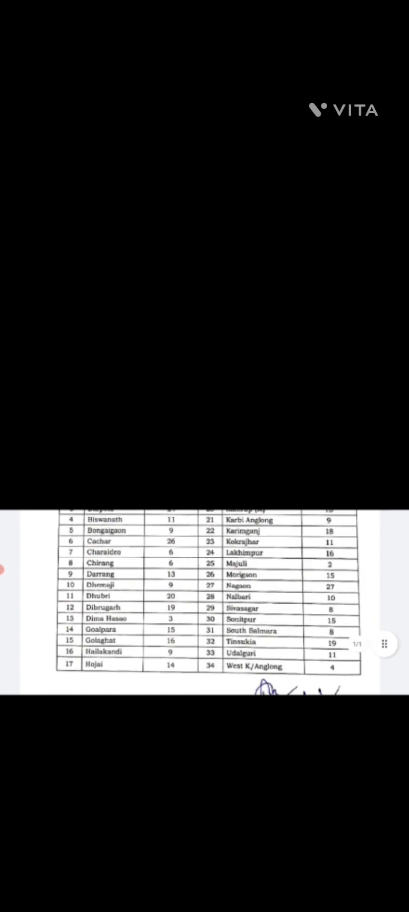
pyautogui.scroll(1, 205, 603)
pyautogui.scroll(3, 205, 602)
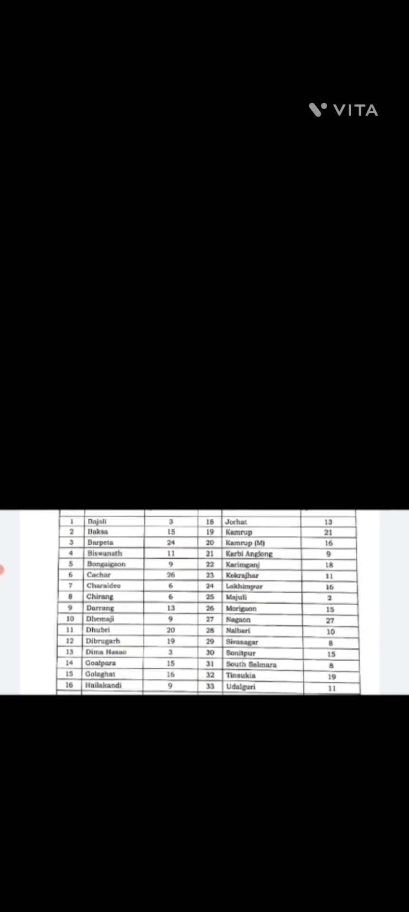
pyautogui.scroll(-1, 204, 603)
pyautogui.scroll(-1, 204, 602)
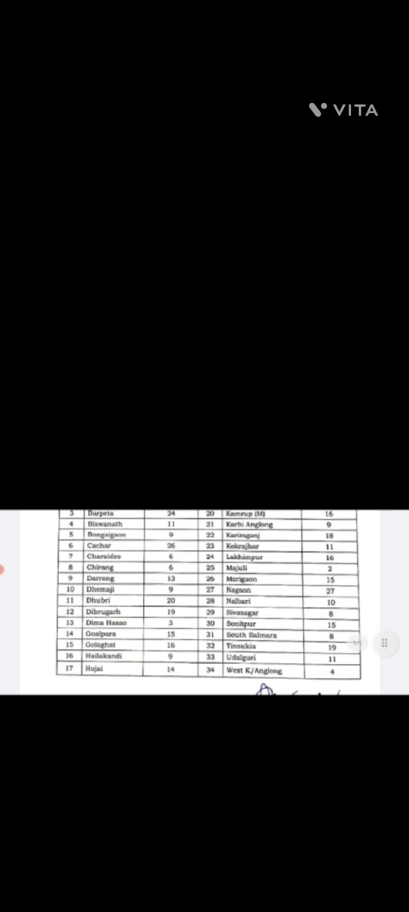